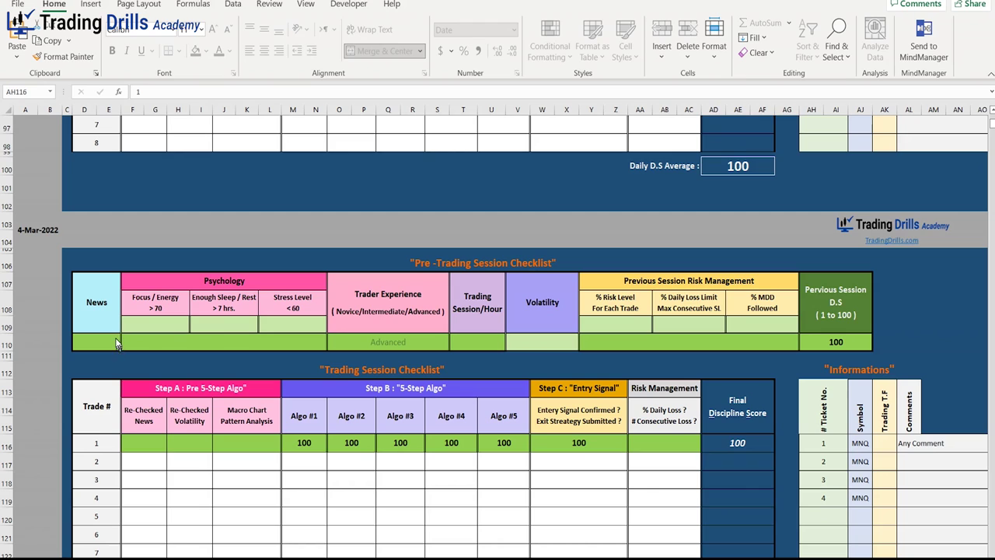
Set Volatility to YES in the 4-Mar-2022 Pre-Trading Session Checklist.
key("shift+Down")
key("shift+Down")
key("shift+Down")
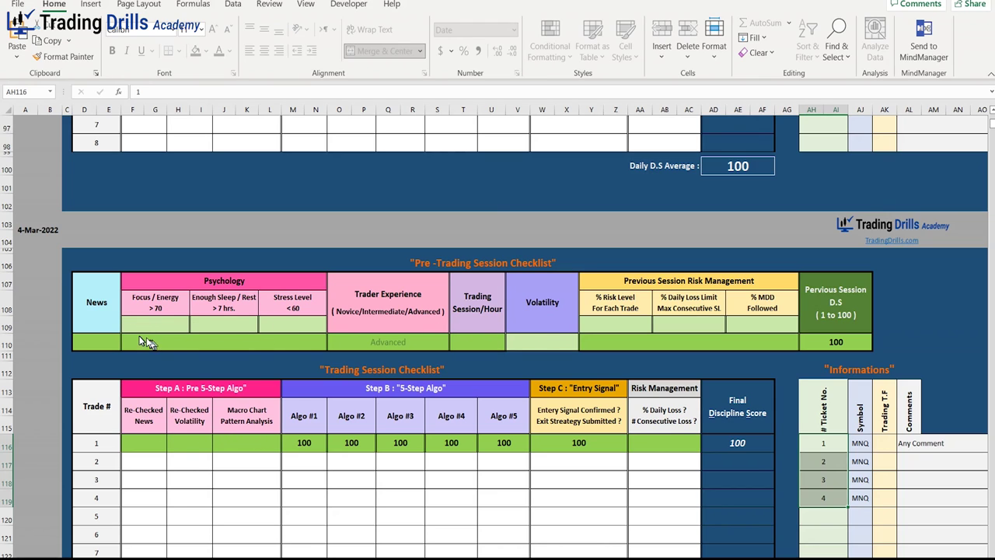
left_click(556, 343)
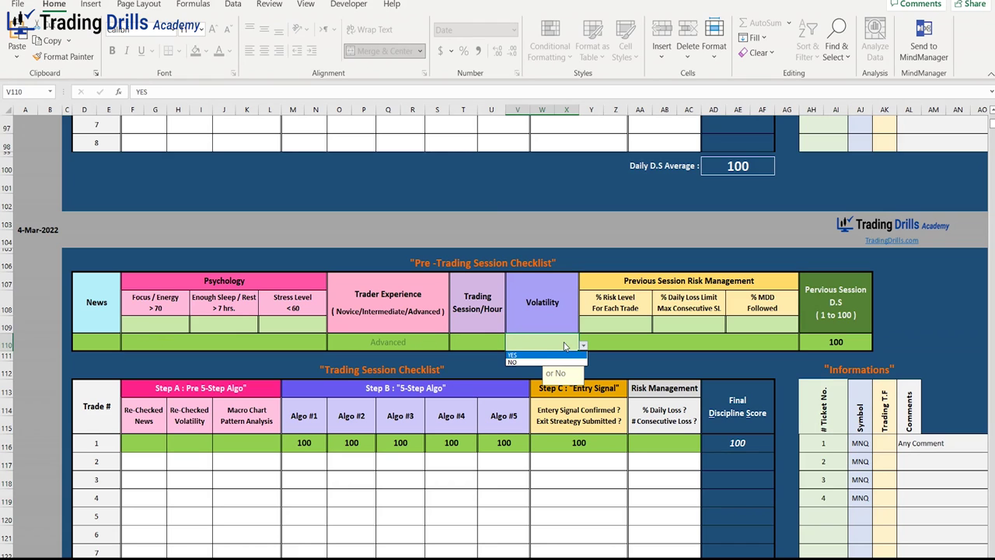
left_click(553, 355)
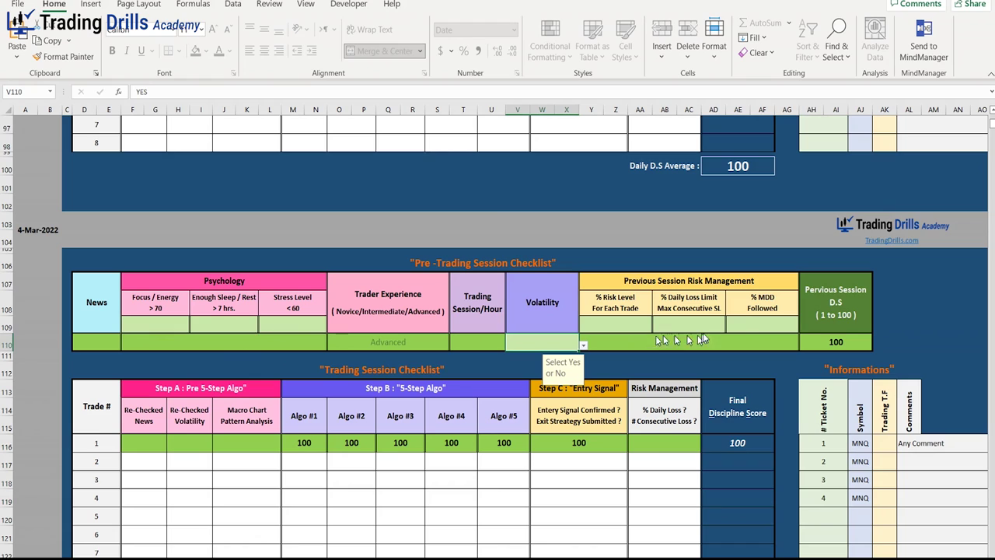
Check the previous session's discipline score and trade 1's Re-Checked News and Re-Checked Volatility entries.
left_click(834, 341)
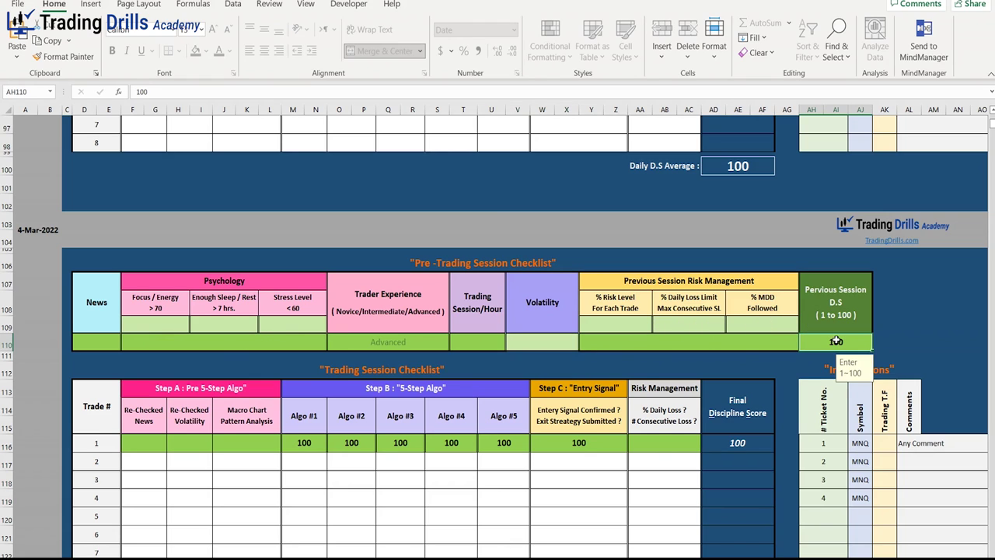
left_click(151, 439)
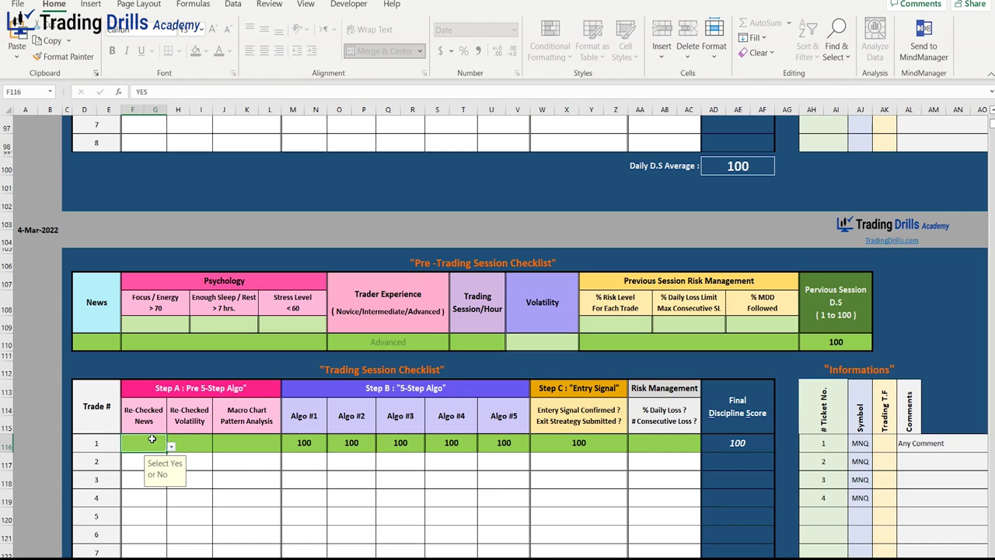
left_click(184, 440)
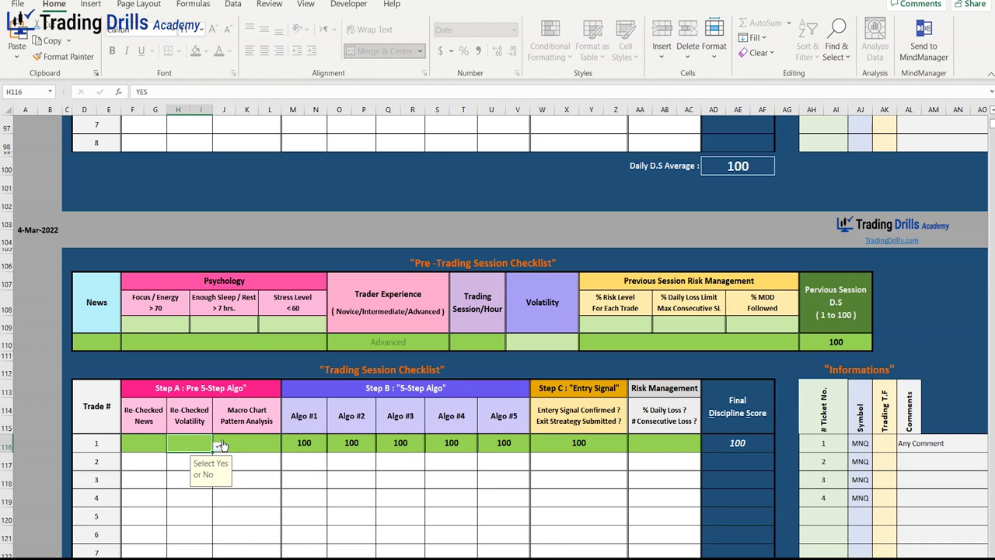
left_click(219, 445)
key("Escape")
left_click(218, 447)
key("Escape")
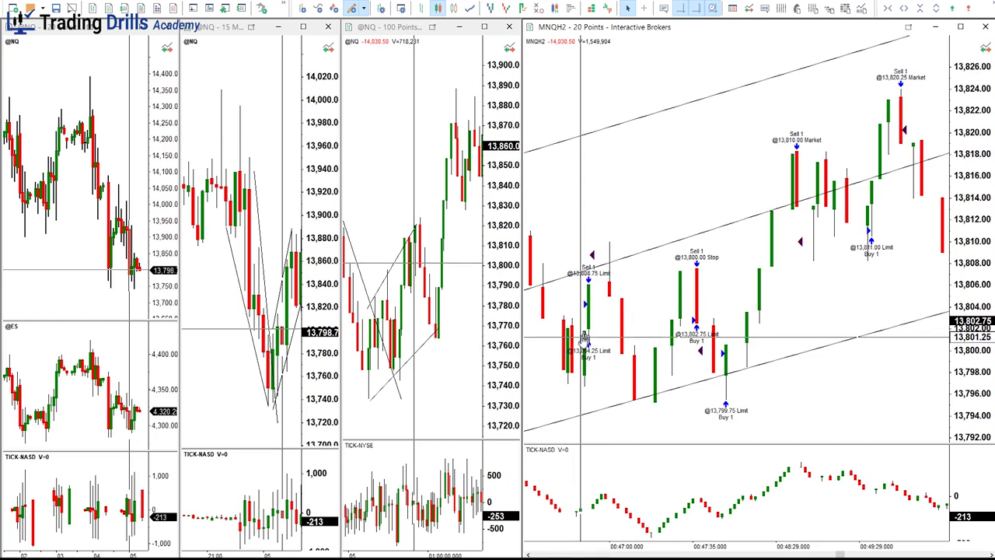
Examine the buy and sell markers of the session's trades against the trend channels on the MNQH2 20 Points chart.
left_click_drag(585, 352, 592, 258)
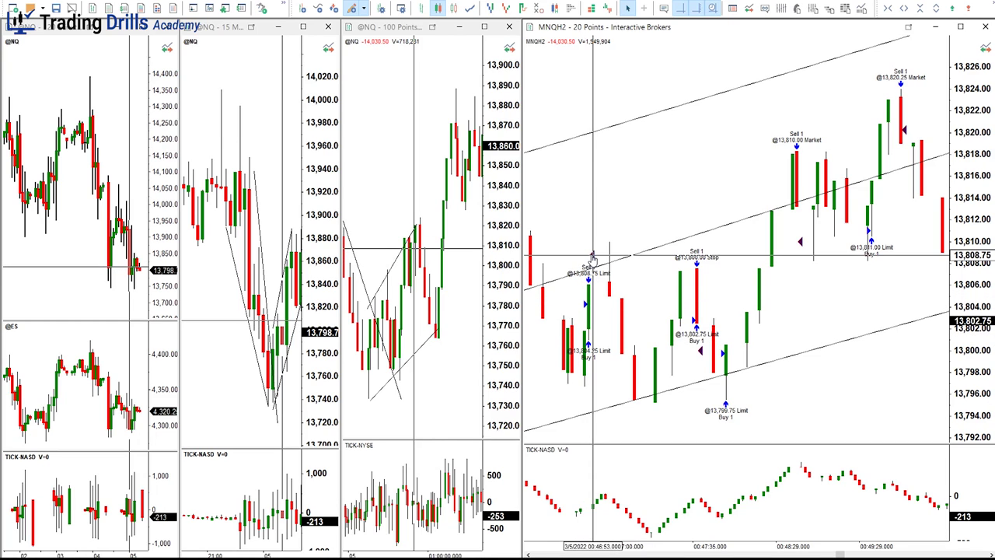
left_click_drag(592, 258, 592, 258)
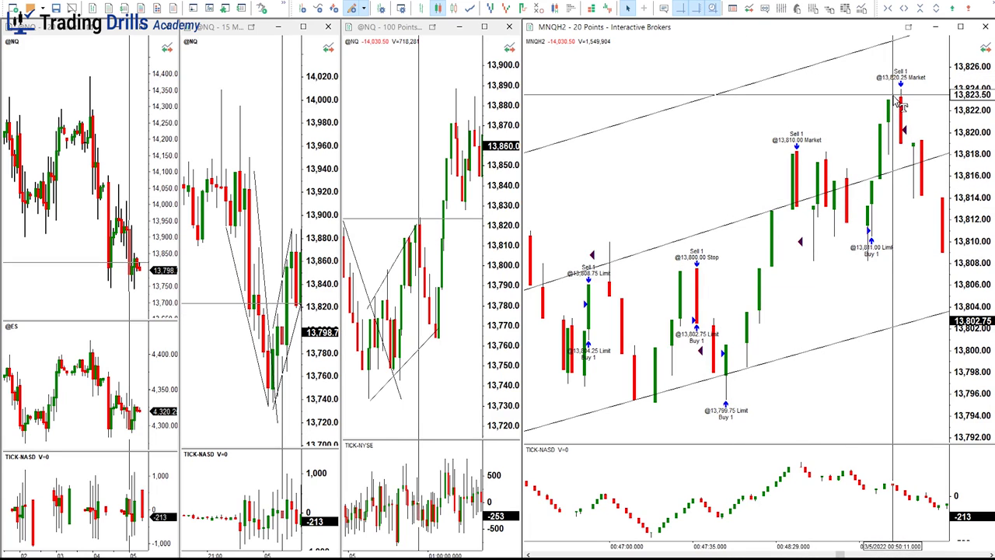
key("ctrl+z")
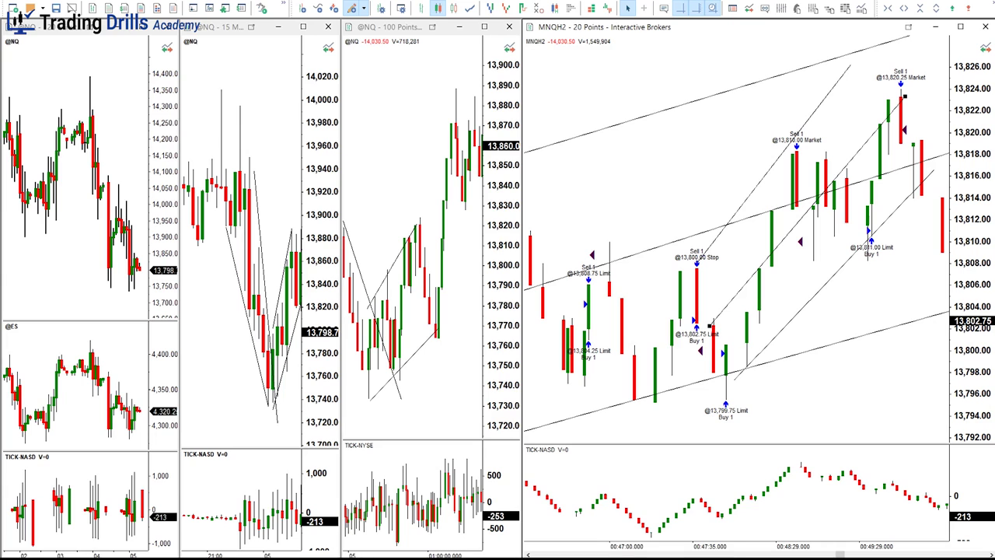
Switch to Excel, review the MNQ trade log and performance metrics, and return to the discipline checklist.
key("alt+Tab")
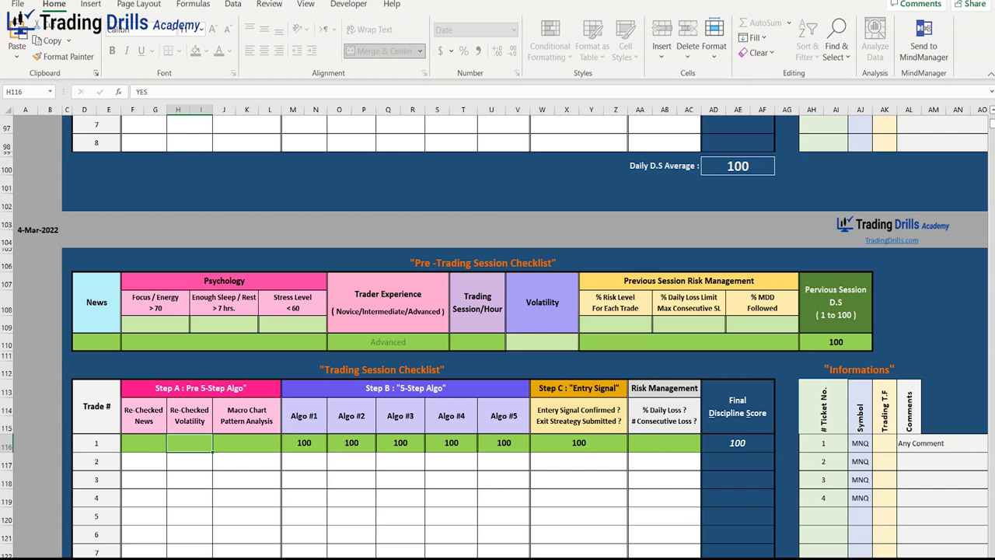
key("ctrl+Page_Down")
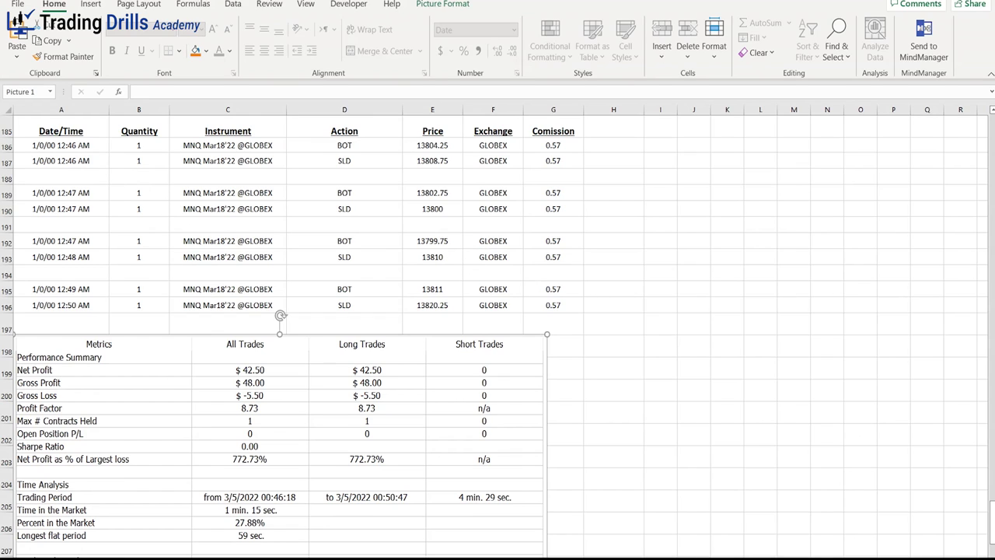
mouse_move(679, 558)
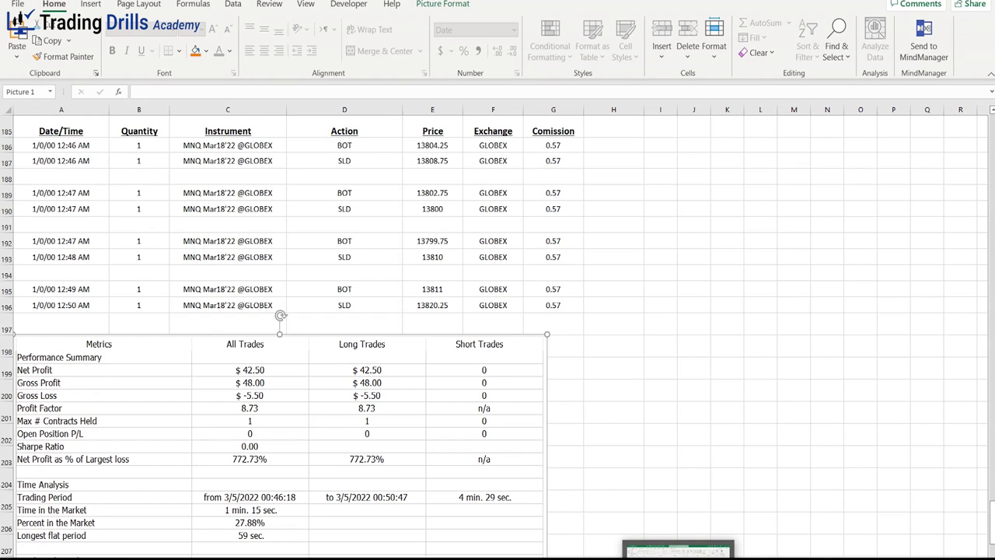
left_click(674, 551)
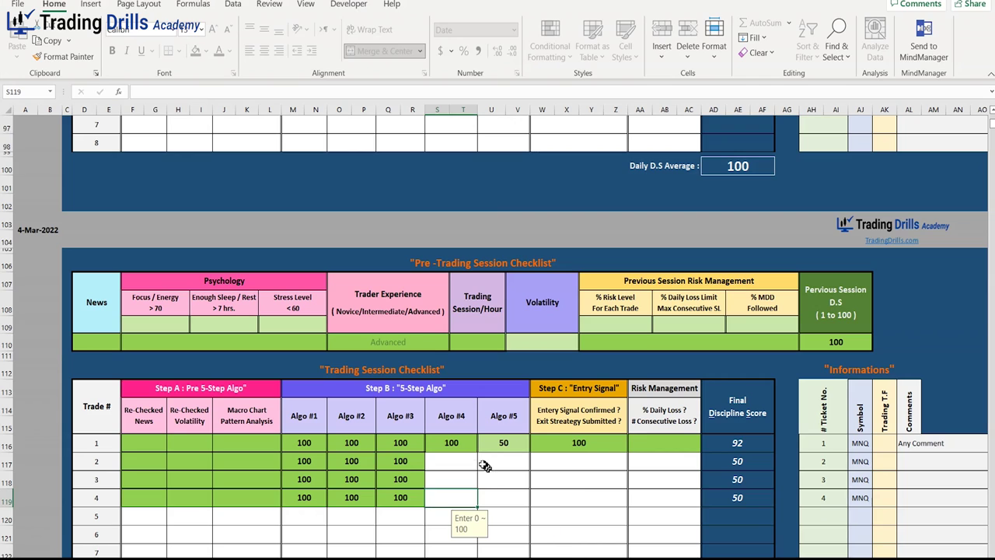
Check trade 1's Algo #5, Entry Signal and Risk Management entries in the Trading Session Checklist.
left_click(505, 444)
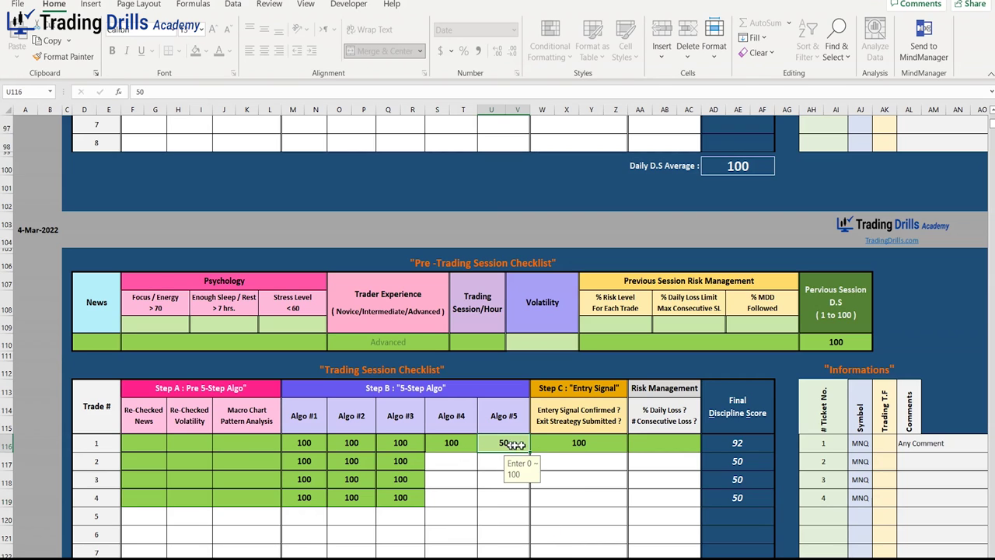
left_click(580, 444)
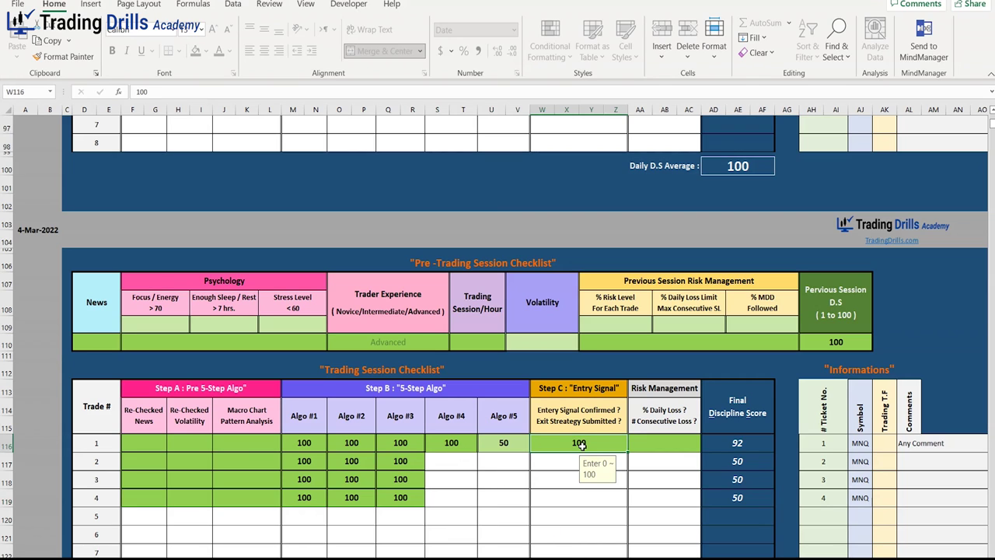
left_click(667, 446)
Enter 100 for trade 2 under Algo #4, Algo #5 and Entry Signal in the Trading Session Checklist.
left_click(466, 460)
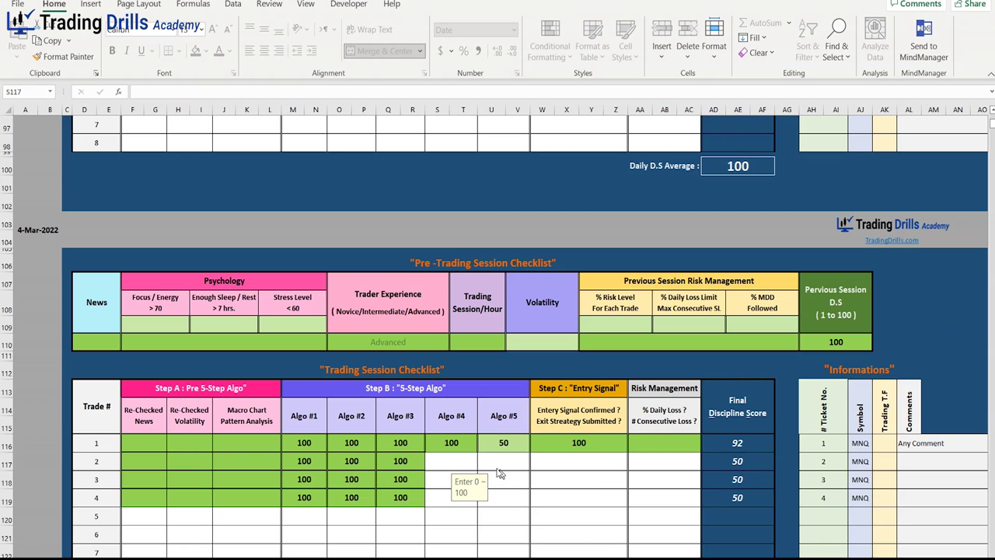
left_click(464, 461)
type("100")
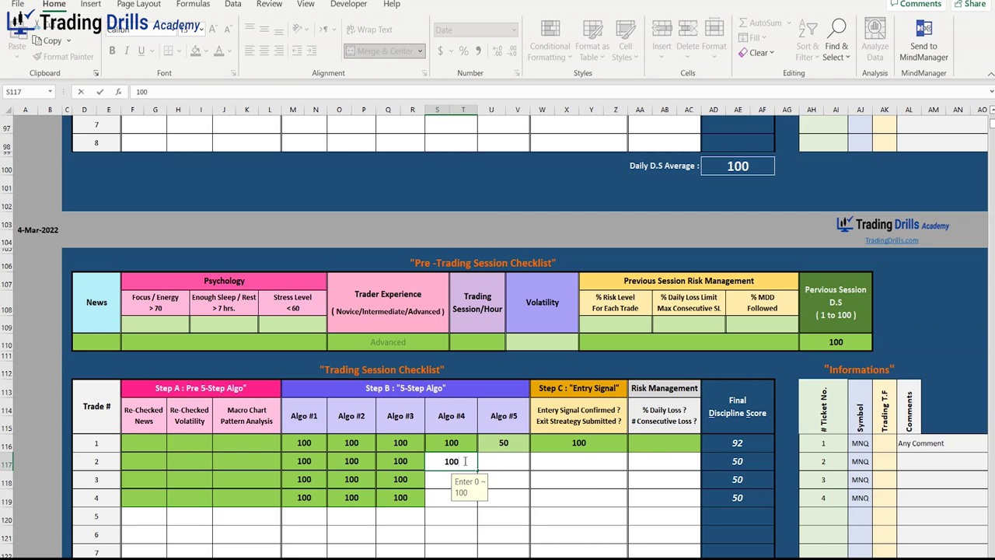
key("Tab")
type("100")
key("Tab")
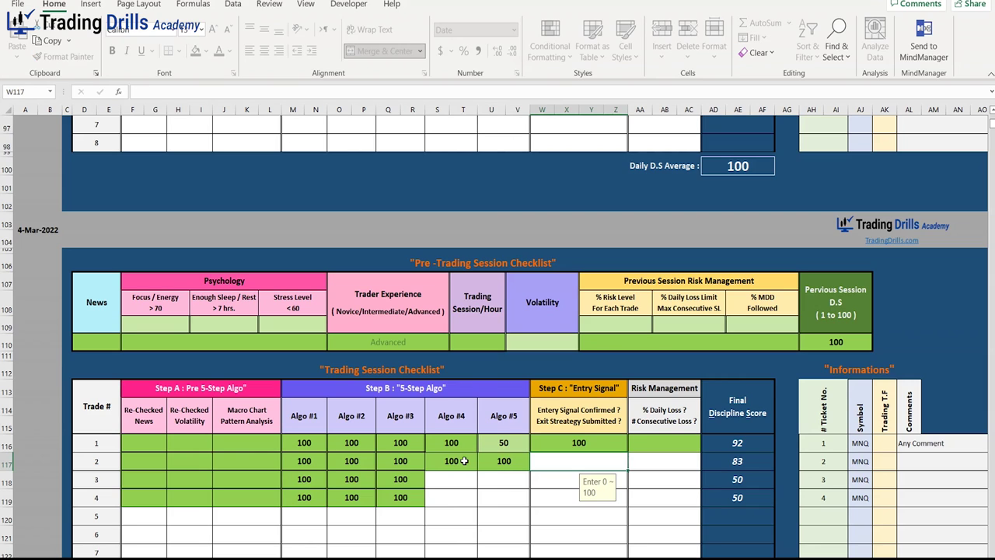
type("100")
key("Return")
key("Return")
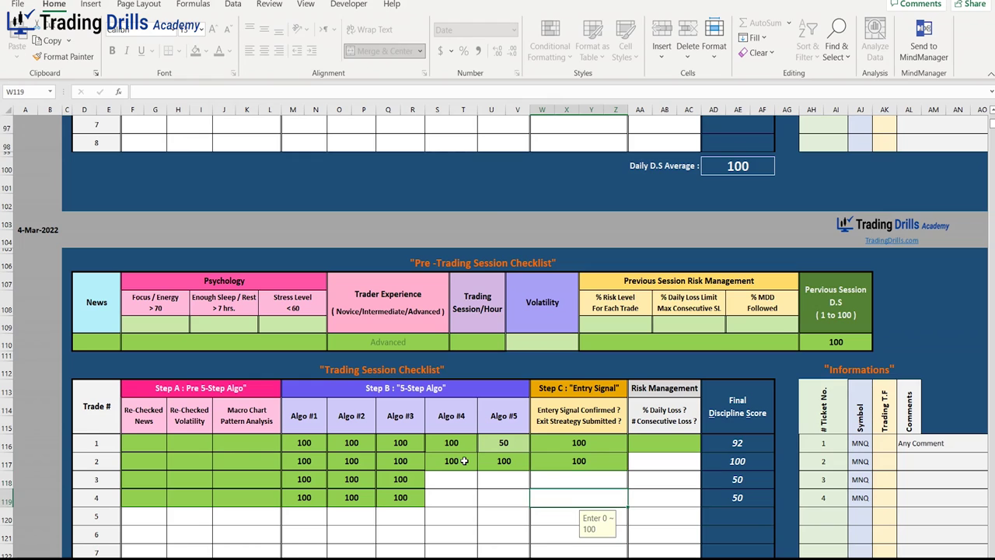
Copy trade 1's YES entry under Risk Management to the same column for trade 2.
left_click(690, 450)
key("ctrl+c")
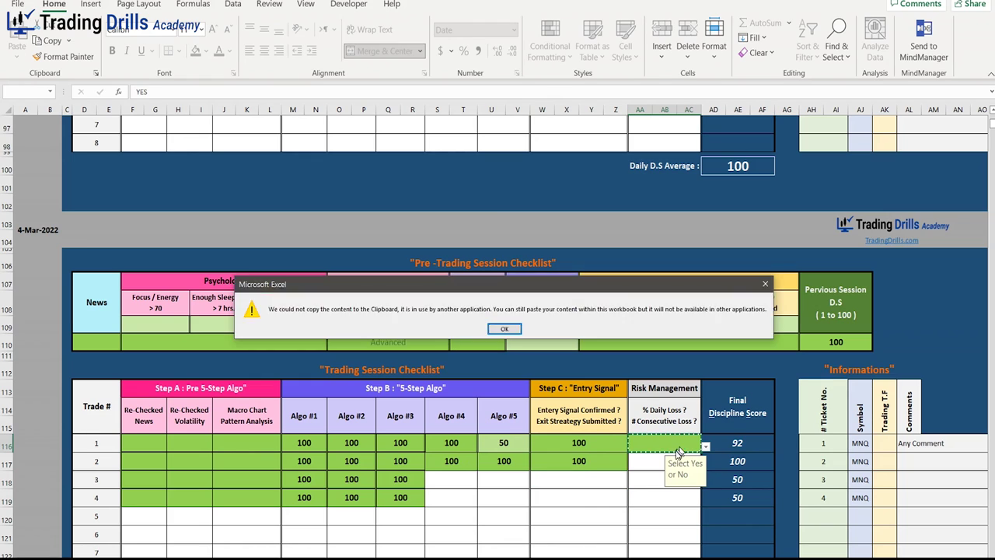
left_click(504, 328)
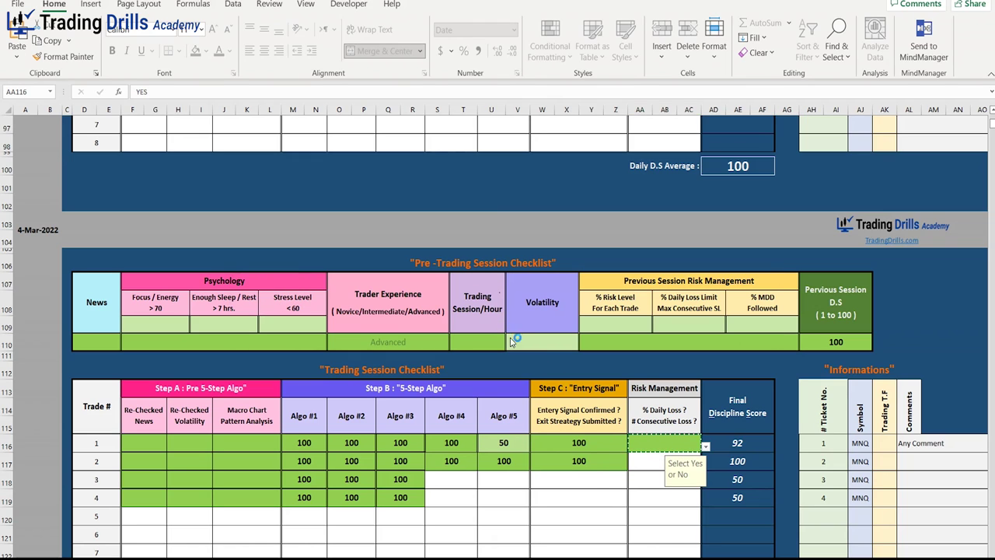
left_click(641, 466)
key("ctrl+v")
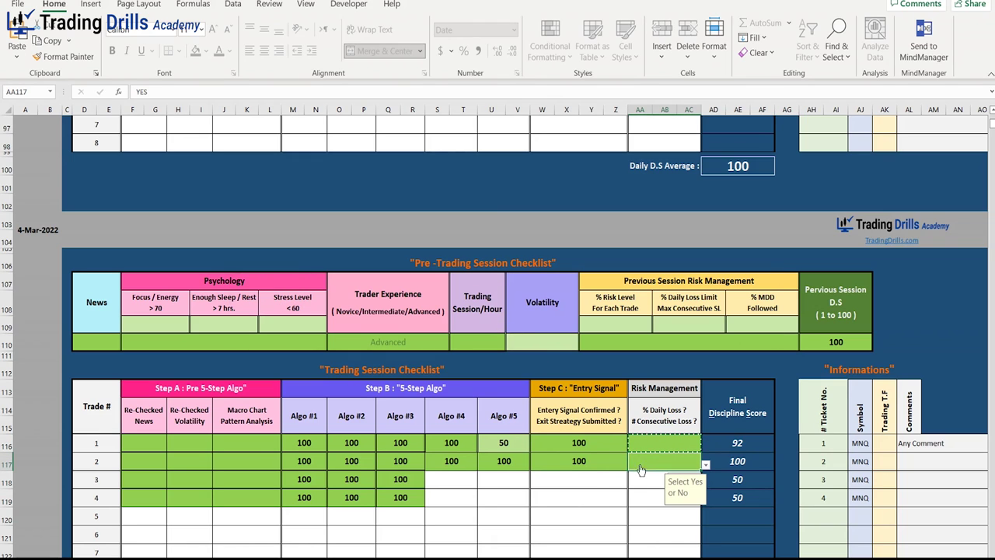
Copy trade 2's entries from Algo #4 through Risk Management to the rows of trades 3 and 4.
left_click(465, 480)
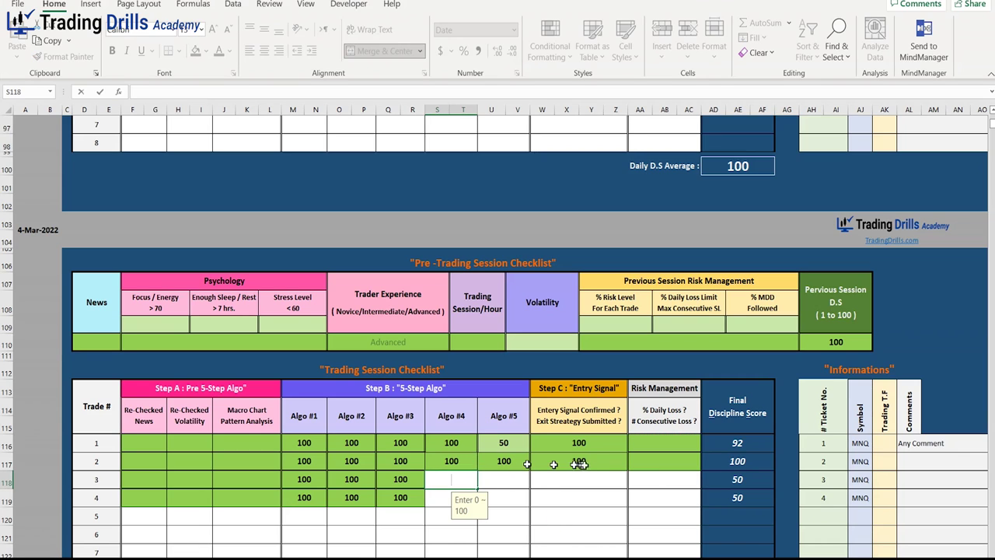
left_click(457, 461)
left_click_drag(595, 460, 663, 460)
key("ctrl+c")
key("Down")
key("ctrl+v")
key("Down")
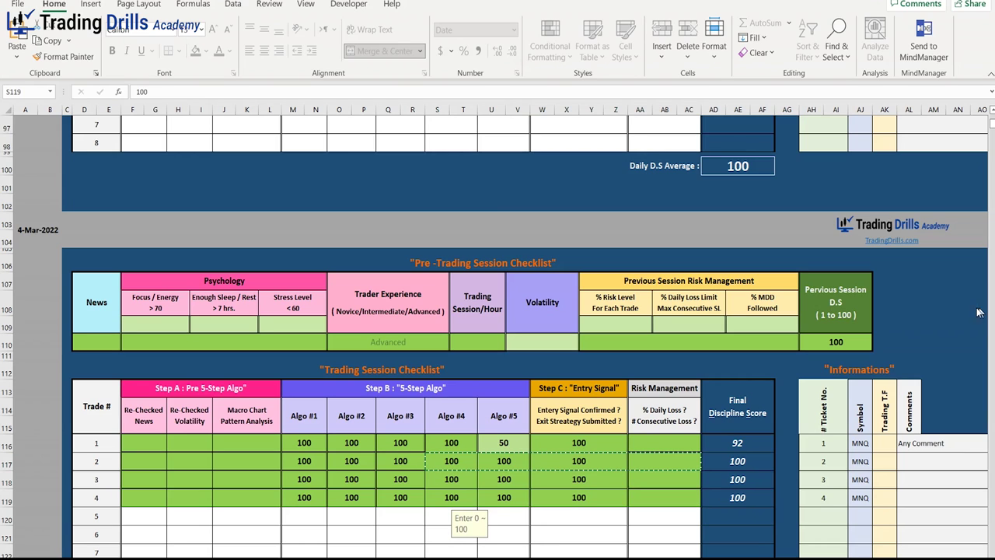
key("ctrl+v")
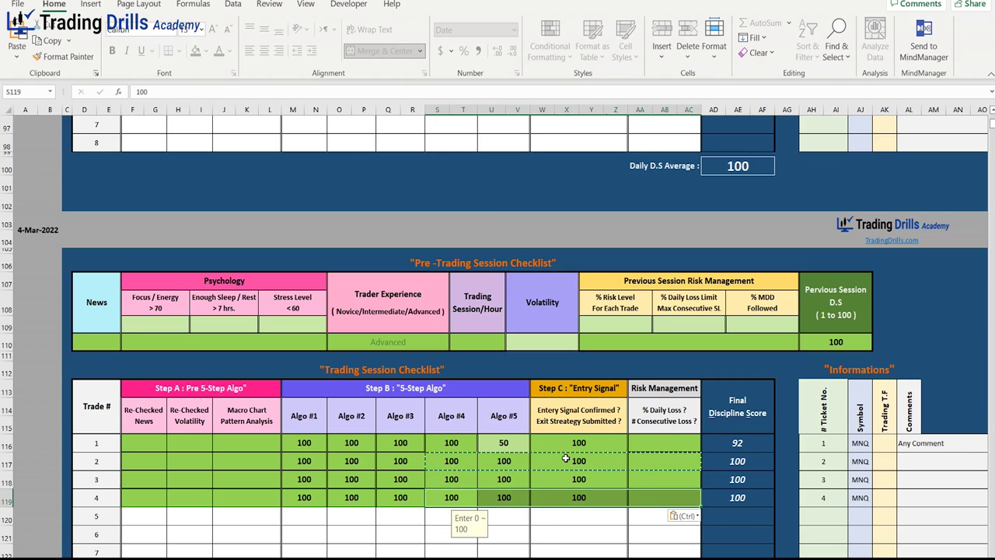
Review the Algo #5, Entry Signal and Risk Management entries of trades 1 and 2.
left_click(505, 442)
key("Right")
key("Right")
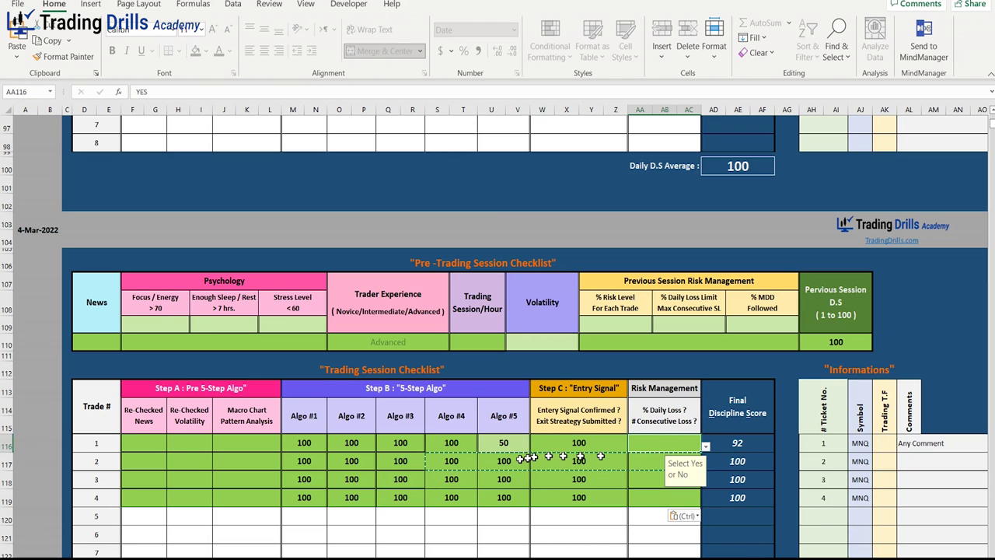
left_click(528, 459)
left_click(569, 461)
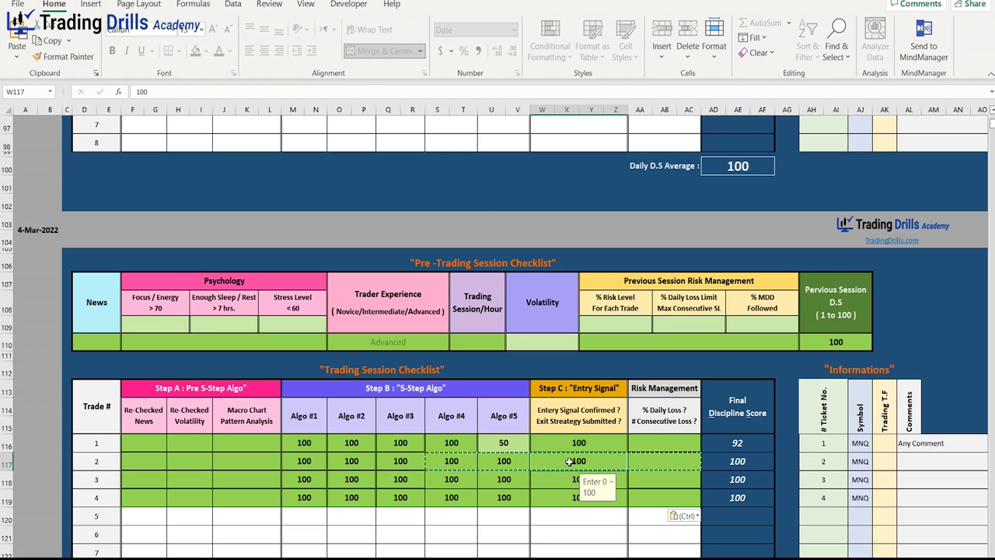
left_click(644, 461)
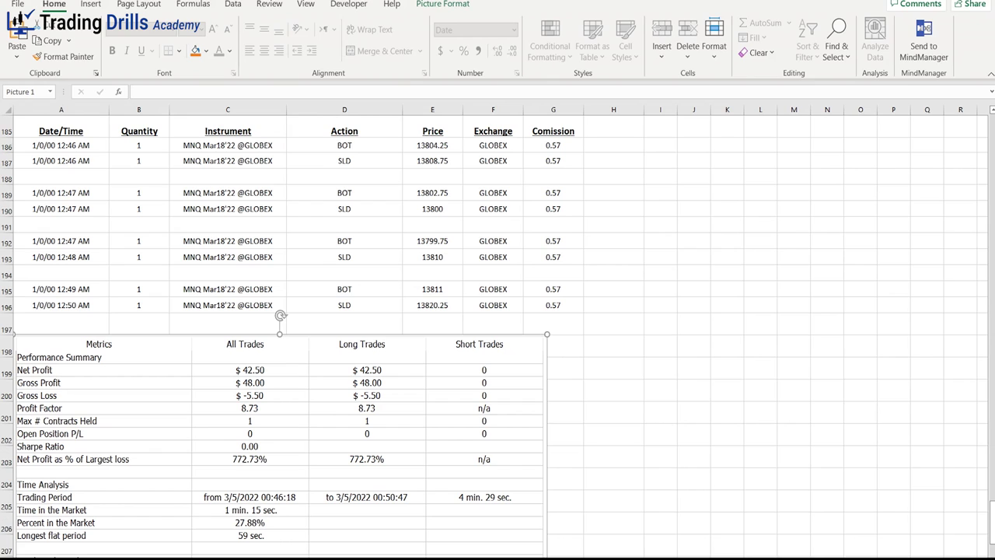
Examine the performance summary, time analysis, total trade analysis and trade series analysis below the MNQ trade log.
left_click(641, 431)
scroll(642, 428, "down", 4)
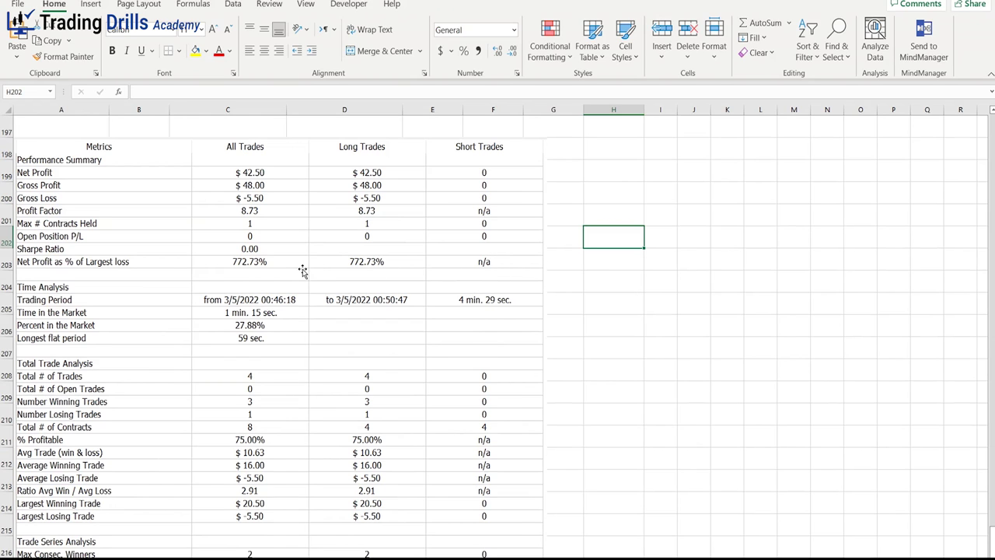
scroll(284, 319, "down", 2)
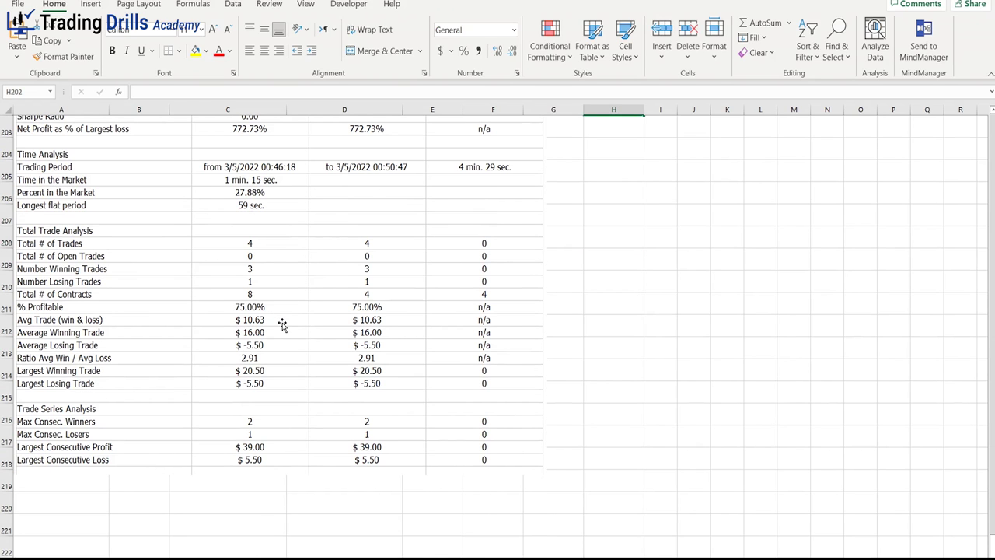
scroll(283, 325, "up", 2)
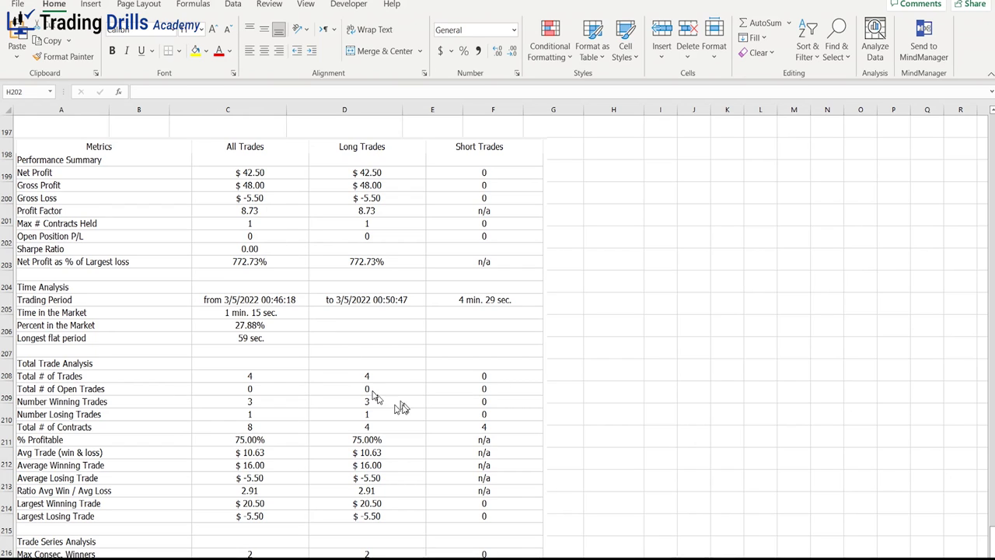
left_click(293, 441)
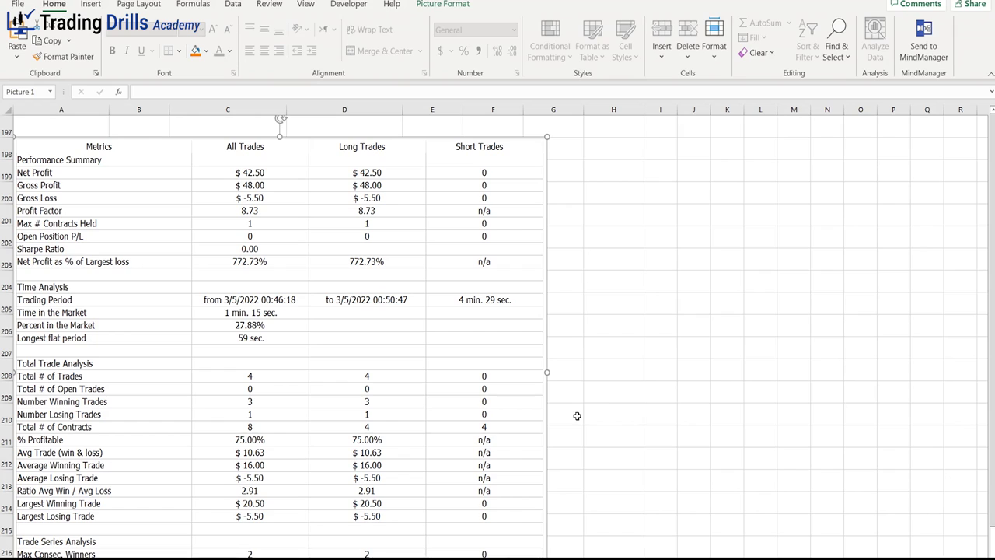
left_click(614, 358)
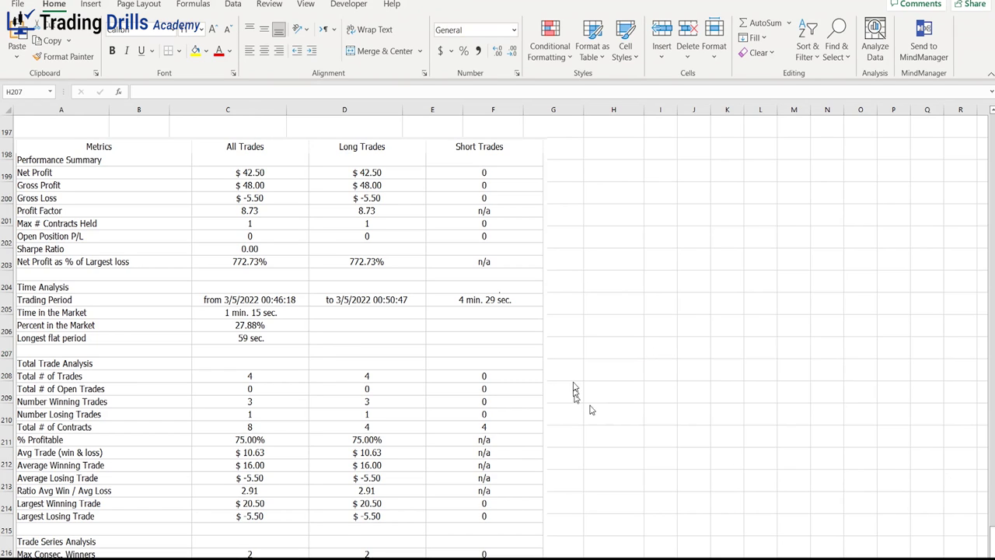